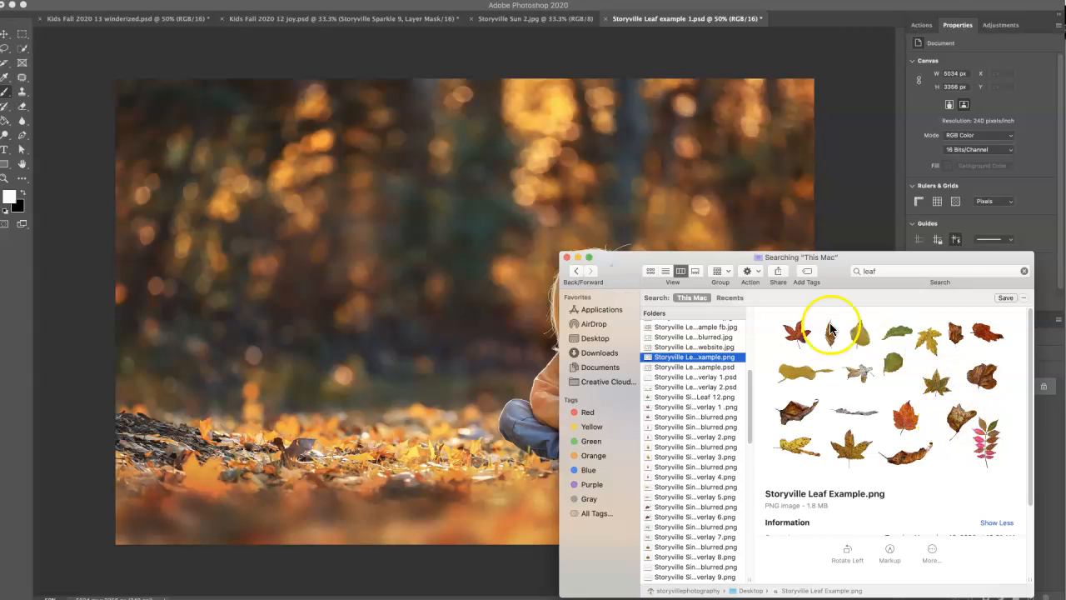
Examine the Storyville leaf example sheet and the sharp and blurred versions of the single leaf overlay images.
left_click_drag(837, 276, 832, 255)
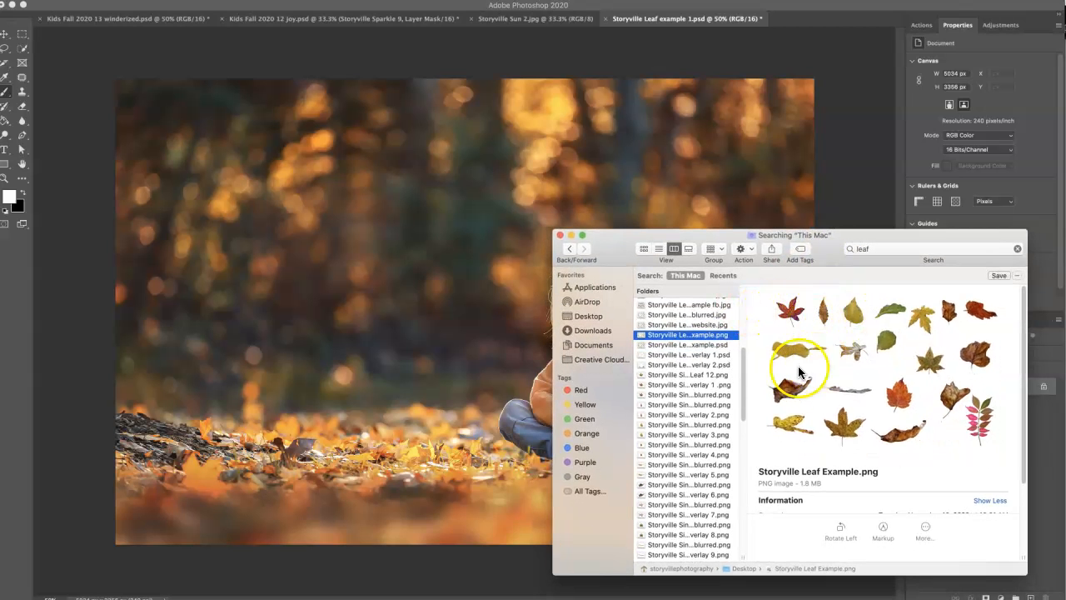
left_click(722, 385)
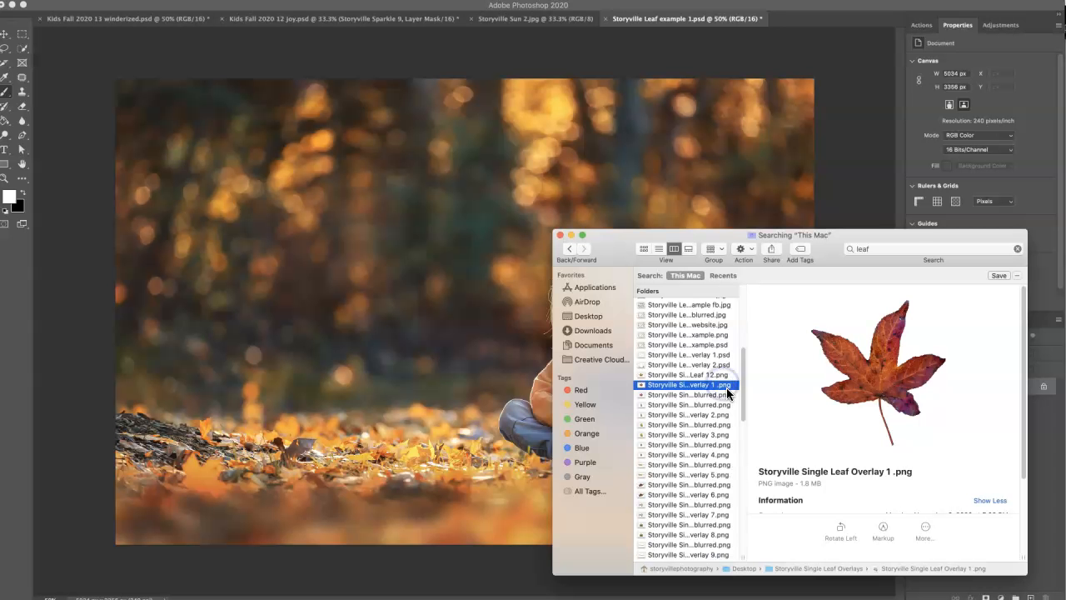
left_click(724, 395)
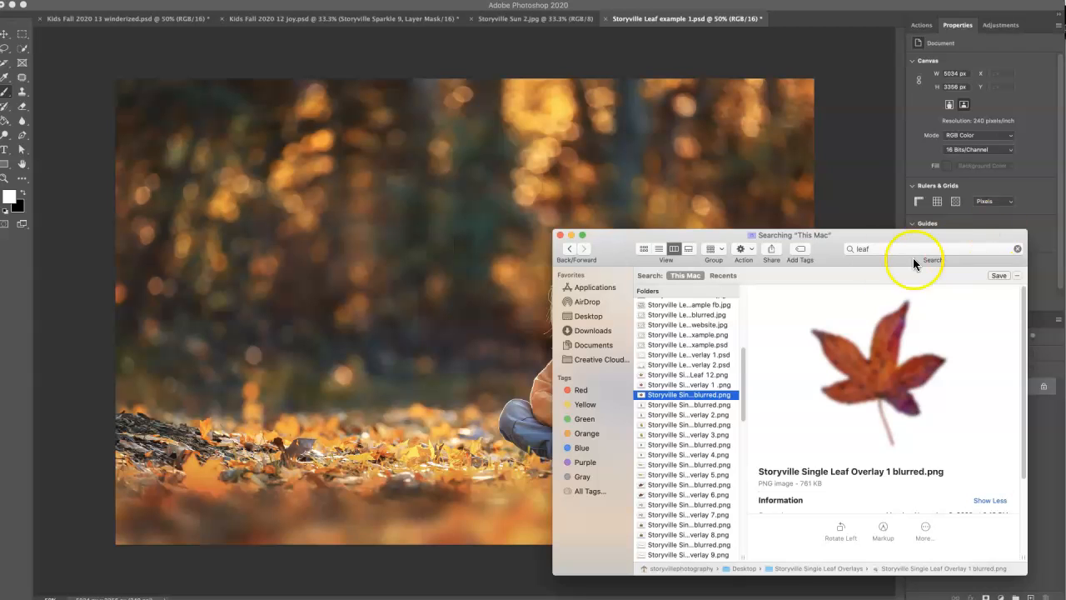
left_click(721, 414)
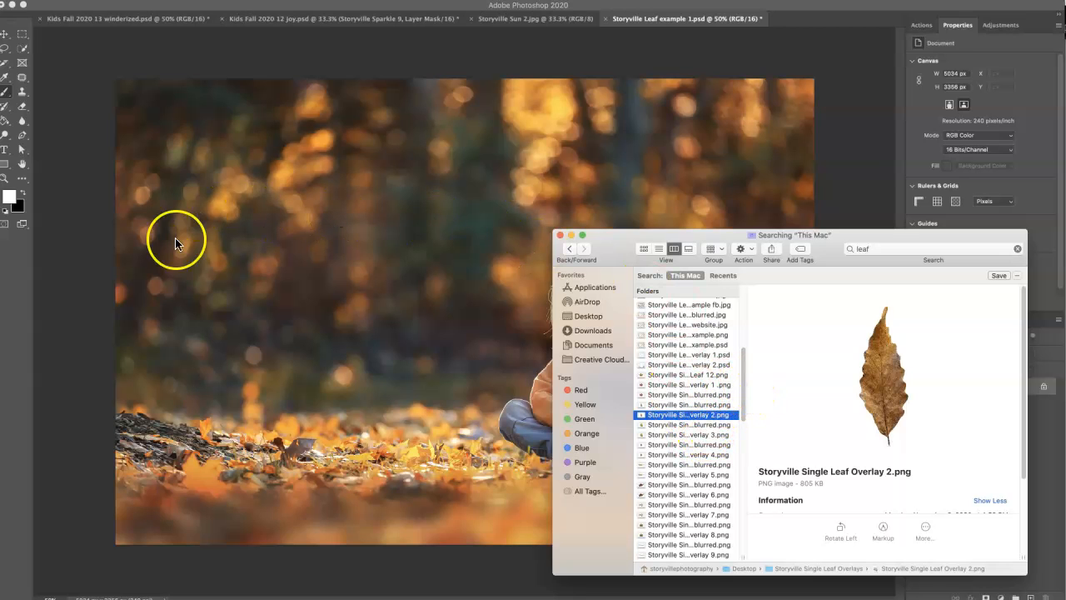
left_click(232, 443)
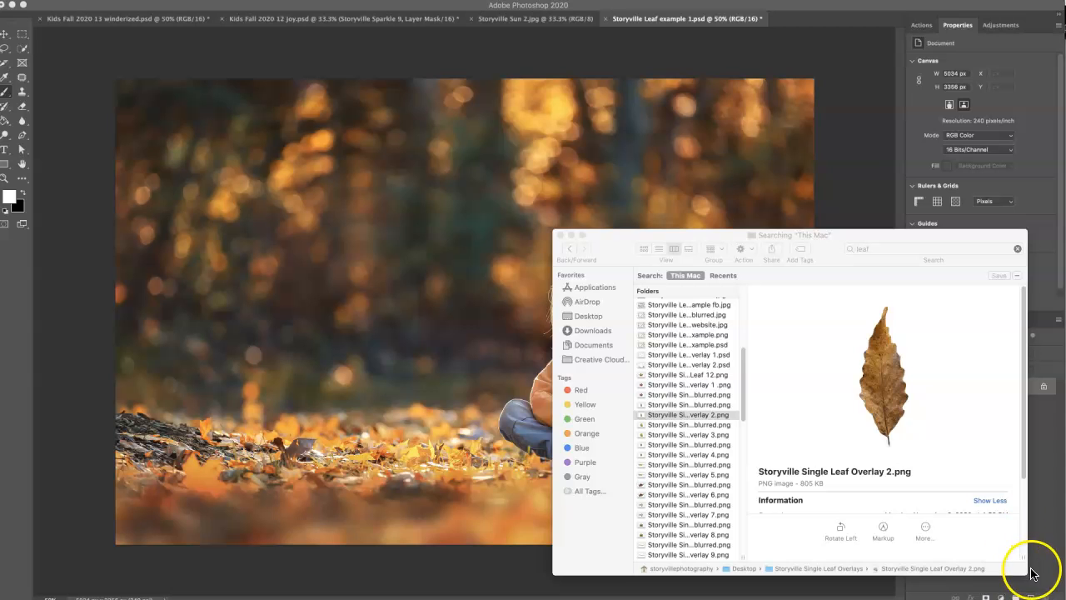
left_click_drag(1027, 574, 1022, 564)
left_click_drag(832, 236, 879, 258)
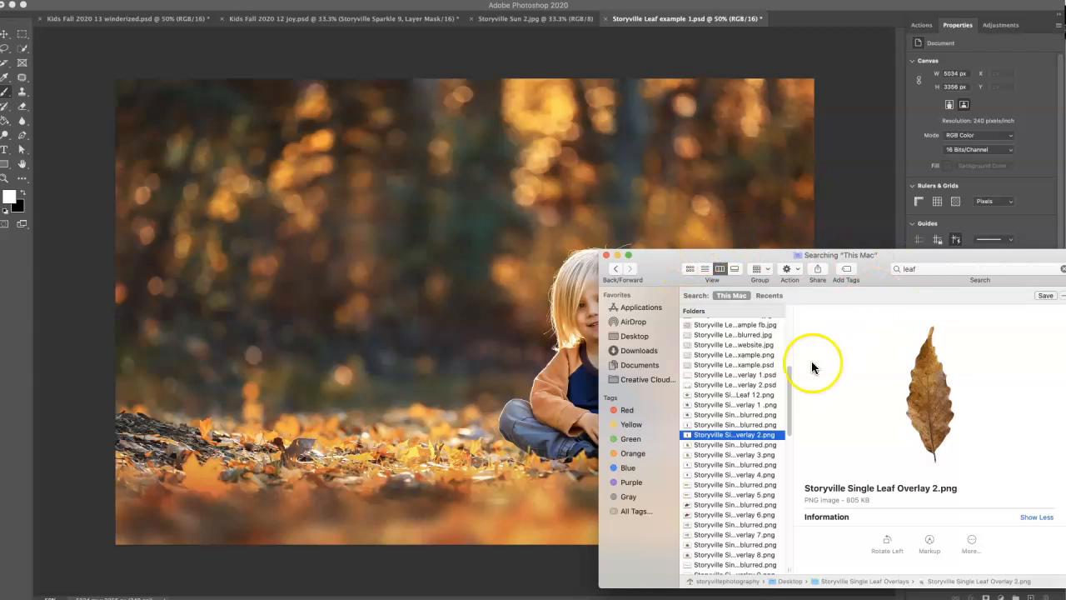
left_click(768, 456)
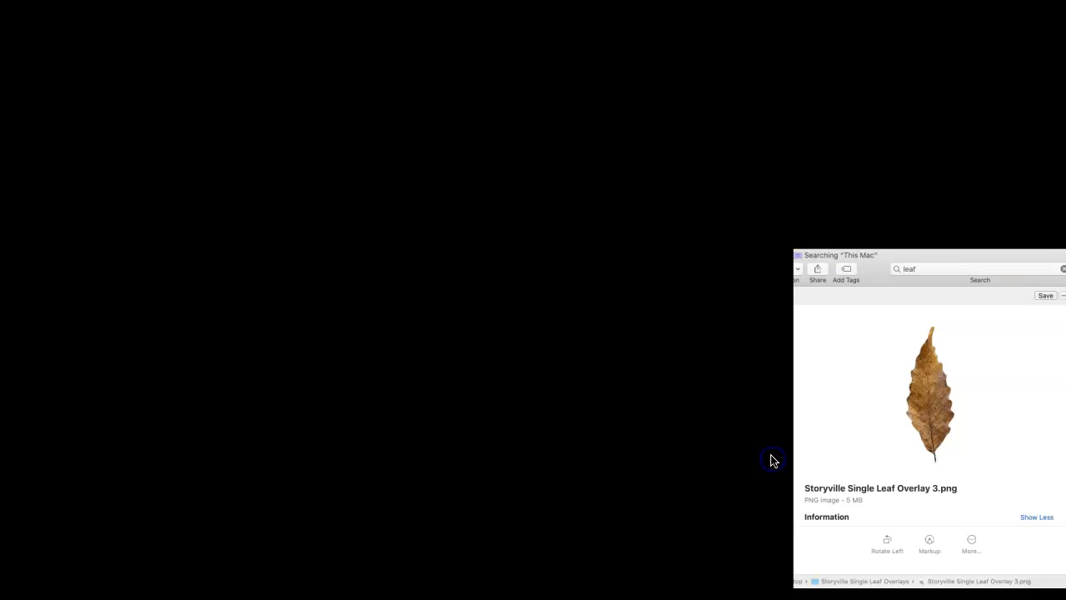
Place Storyville Single Leaf Overlay 4.png in the photo's upper left, scaled to about 29% and rotated about -46°, and set its layer opacity to 68%.
left_click(766, 474)
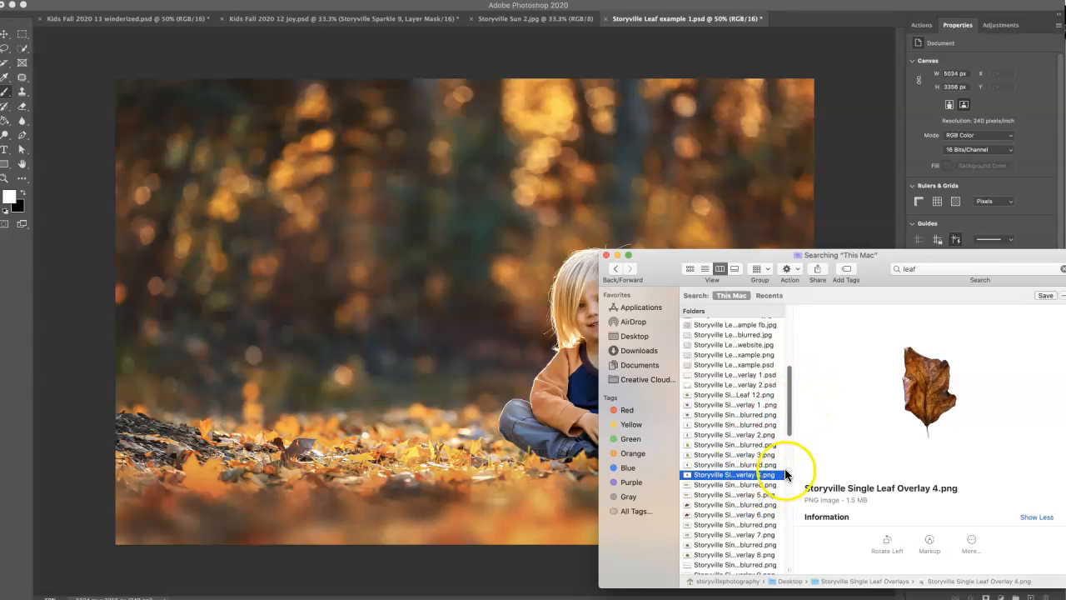
left_click_drag(788, 405, 778, 421)
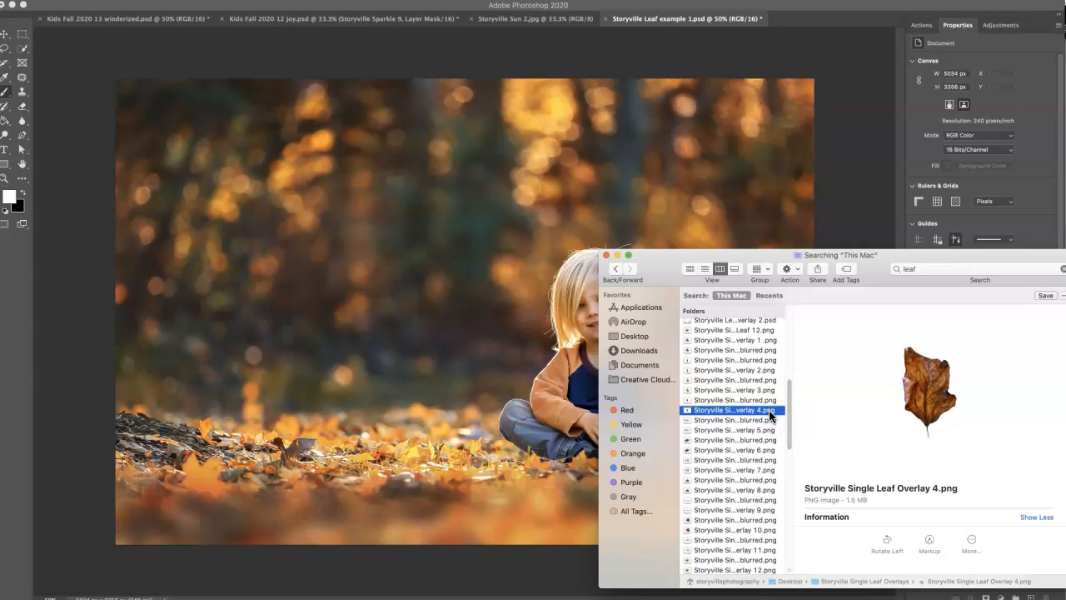
left_click_drag(774, 414, 776, 418)
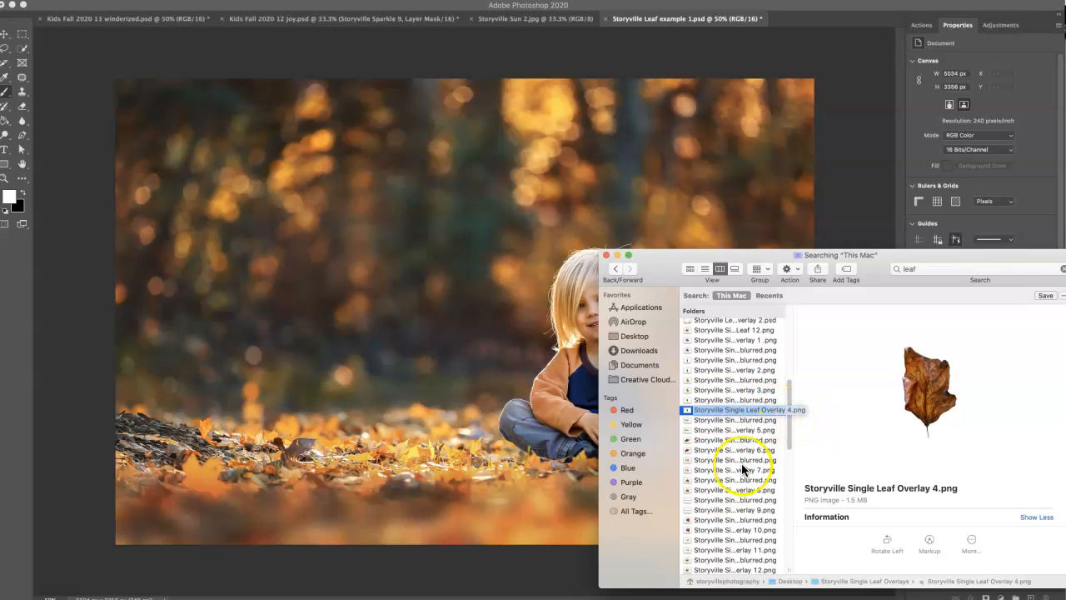
left_click_drag(760, 406, 460, 321)
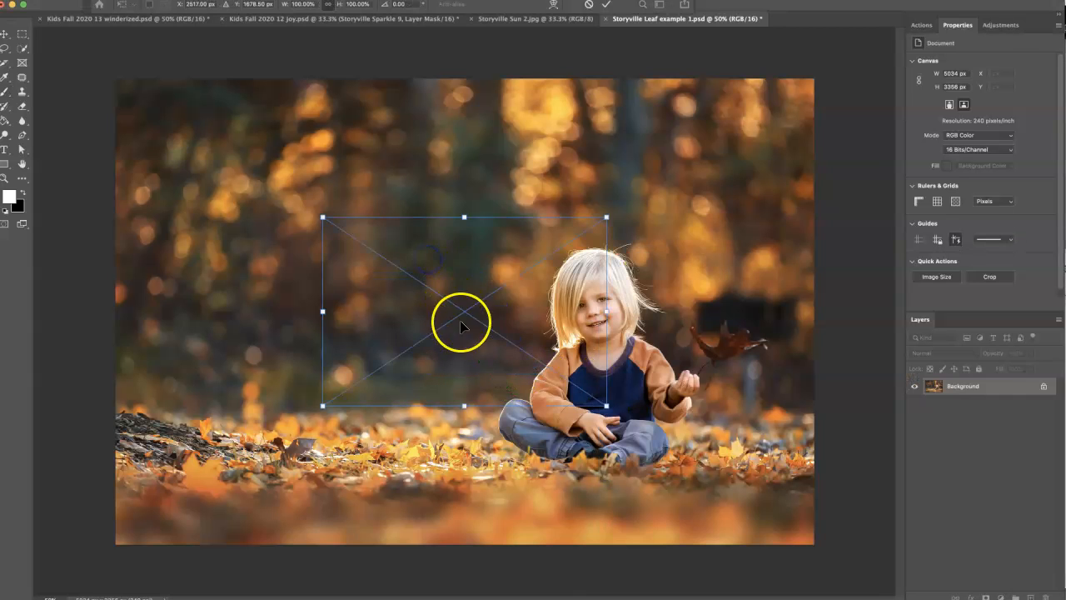
left_click_drag(606, 215, 379, 311)
left_click_drag(433, 350, 395, 300)
left_click_drag(382, 360, 360, 215)
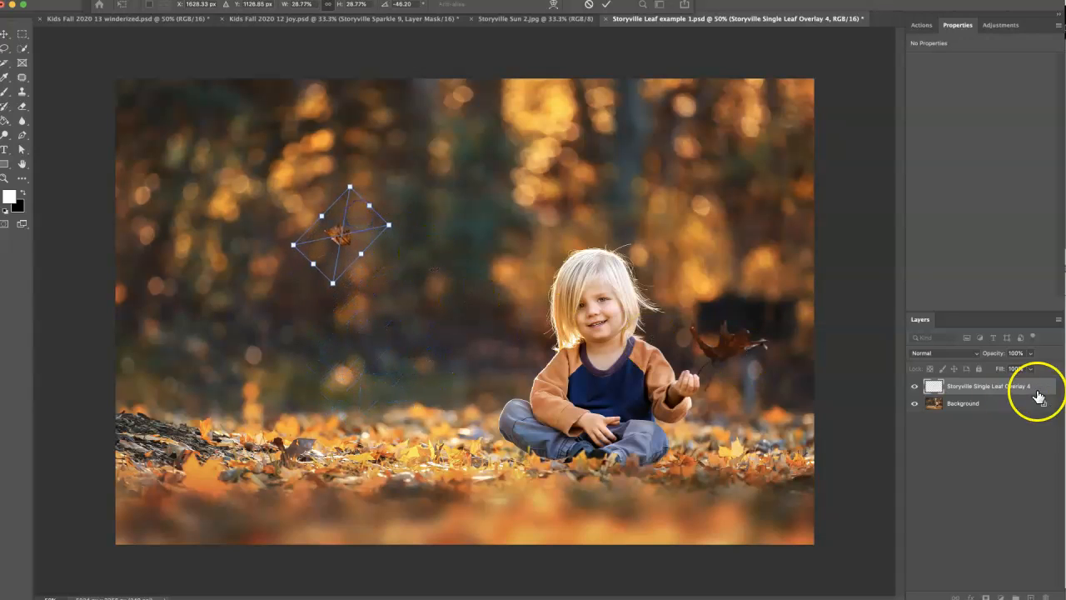
left_click(983, 386)
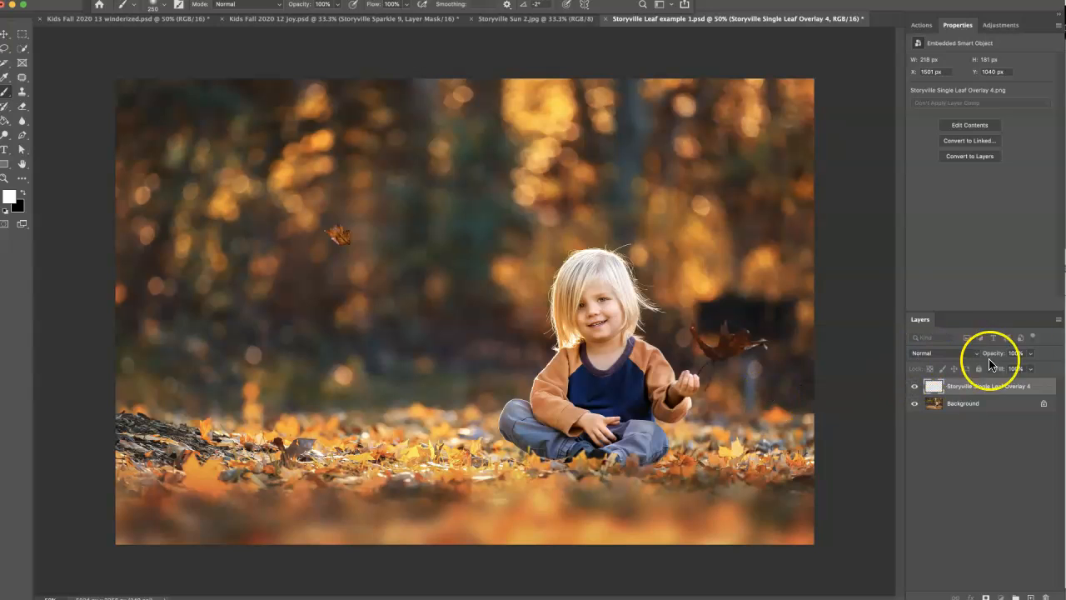
left_click_drag(994, 356, 989, 354)
left_click_drag(981, 353, 981, 353)
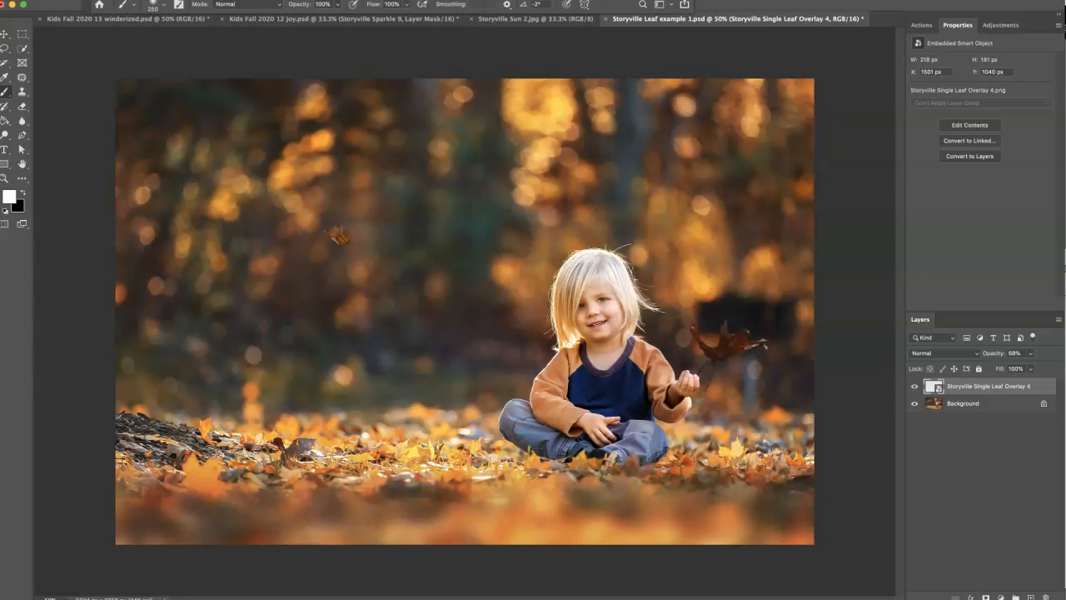
Place Storyville Single Leaf Overlay 6 blurred.png from Finder, scaled to about 19%, above the ground on the photo's left side.
key("super+Tab")
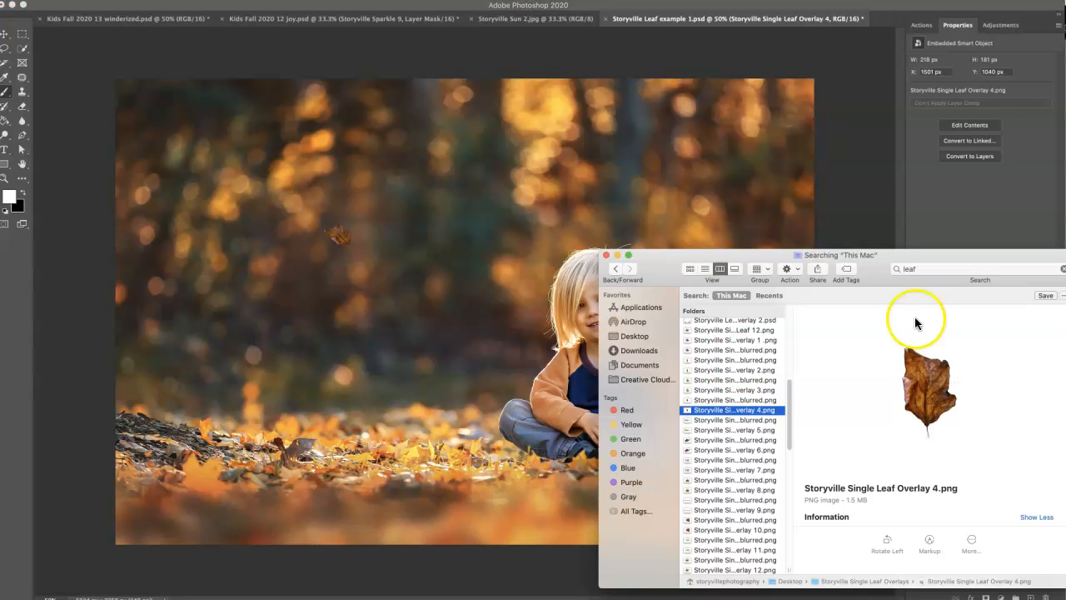
left_click(756, 441)
left_click_drag(759, 442, 452, 361)
left_click_drag(607, 219, 356, 319)
left_click_drag(373, 382, 305, 321)
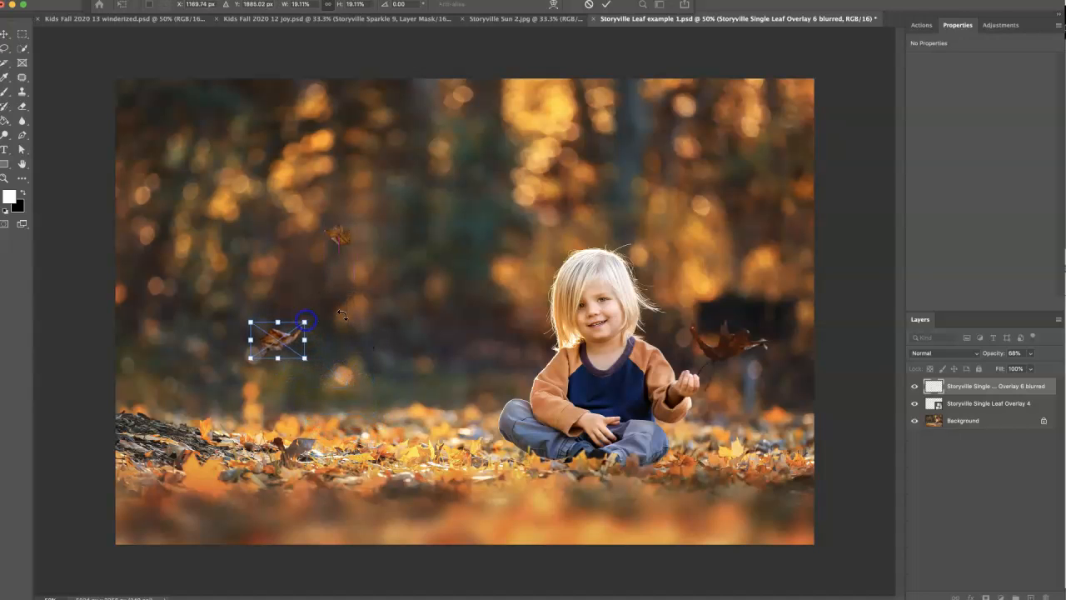
left_click(976, 390)
Place Storyville Single Leaf Overlay 6.png from Finder as a small leaf above the child's held leaf, and set its layer opacity to 80%.
key("super+Tab")
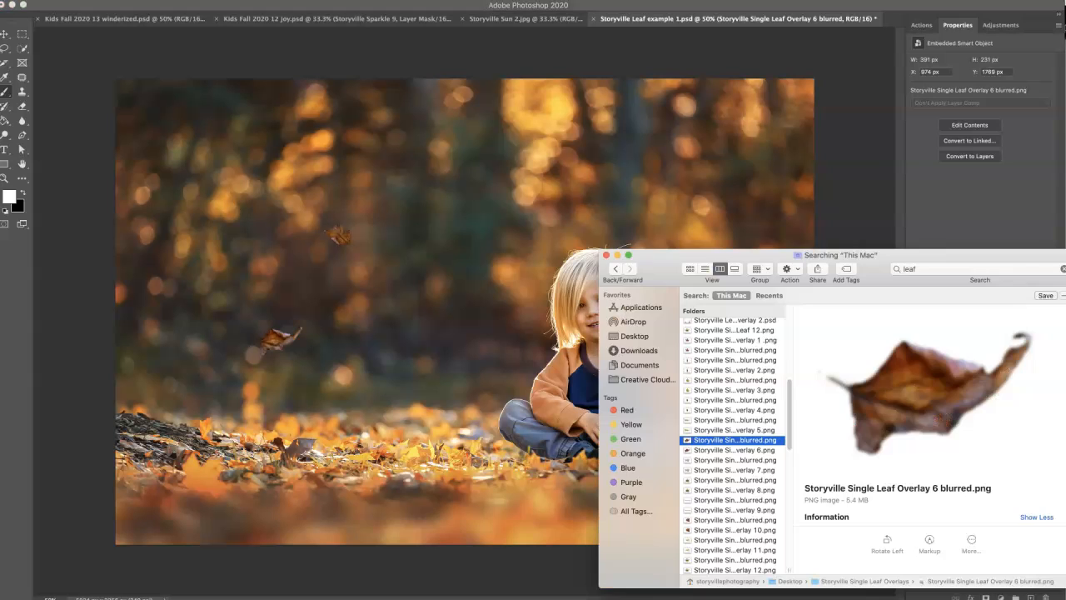
left_click(764, 450)
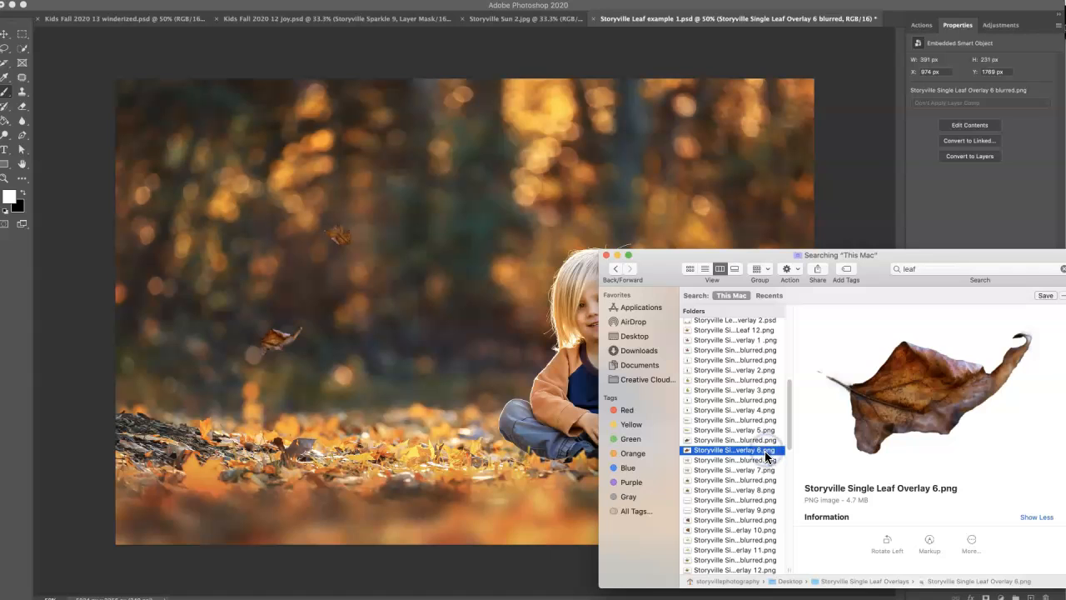
left_click_drag(765, 450, 417, 309)
left_click_drag(622, 218, 400, 304)
left_click_drag(466, 329, 390, 369)
left_click_drag(362, 360, 749, 218)
left_click(974, 395)
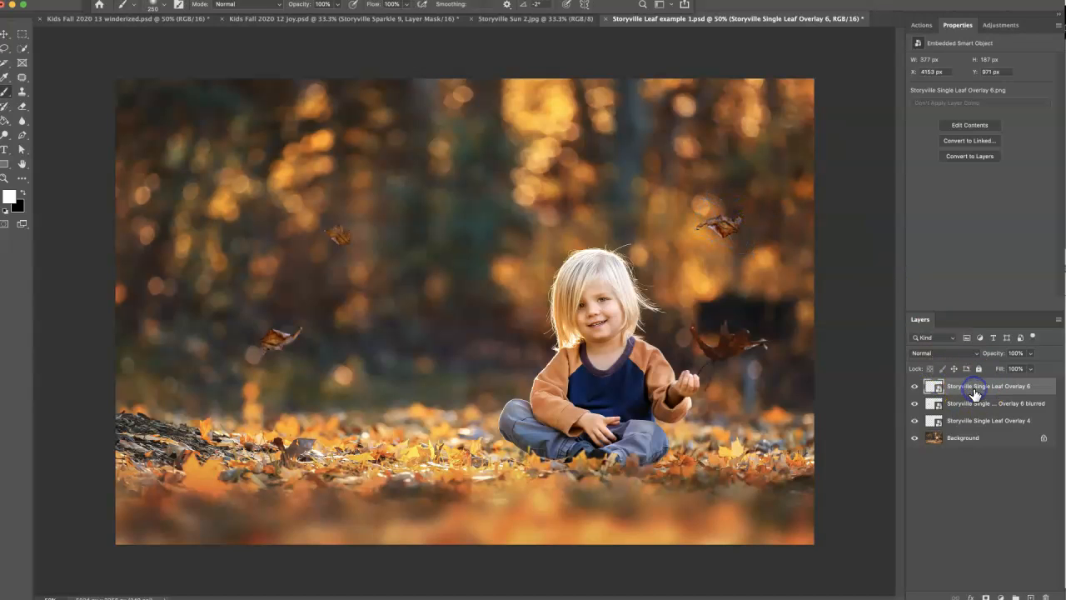
left_click_drag(983, 358, 984, 356)
Place Storyville Single Leaf Overlay 7.png from Finder in the photo's upper left corner area, scaled down to about 327 px wide.
key("super+Tab")
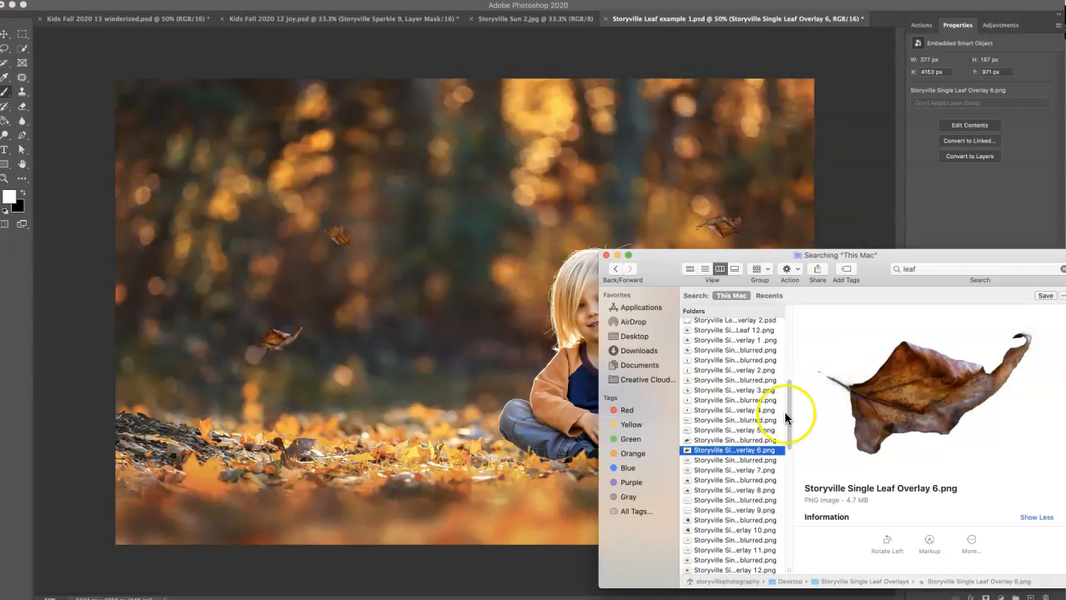
left_click(759, 471)
left_click_drag(779, 470, 450, 308)
left_click_drag(606, 218, 348, 318)
left_click_drag(401, 379, 396, 325)
left_click_drag(348, 385, 256, 211)
left_click(998, 390)
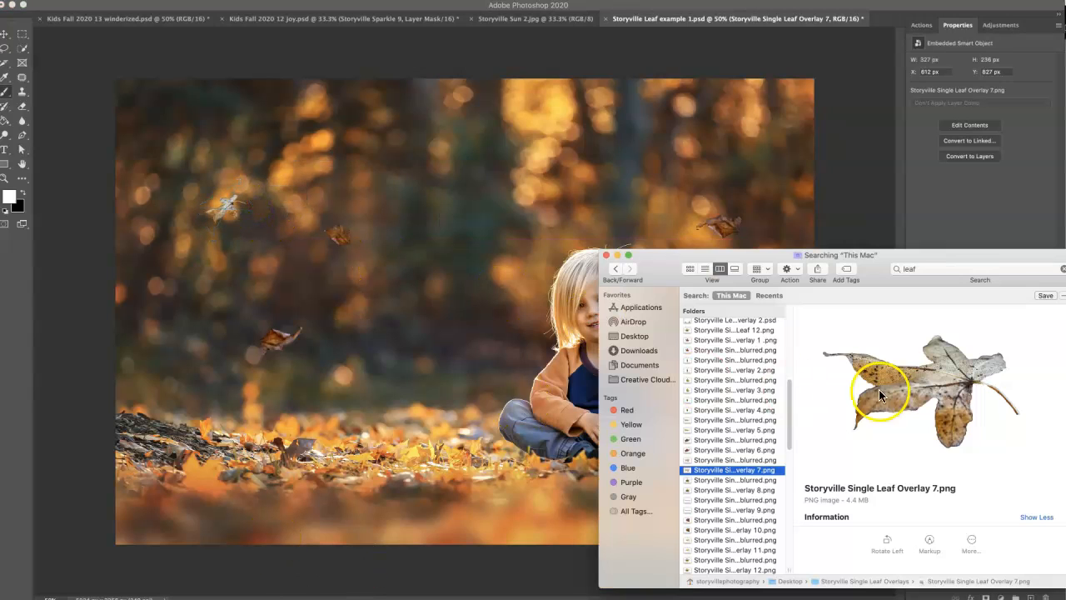
Place Storyville Single Leaf Overlay 9 blurred.png from Finder, scaled to about 19%, just above the ground between the left leaf and the child.
left_click(764, 492)
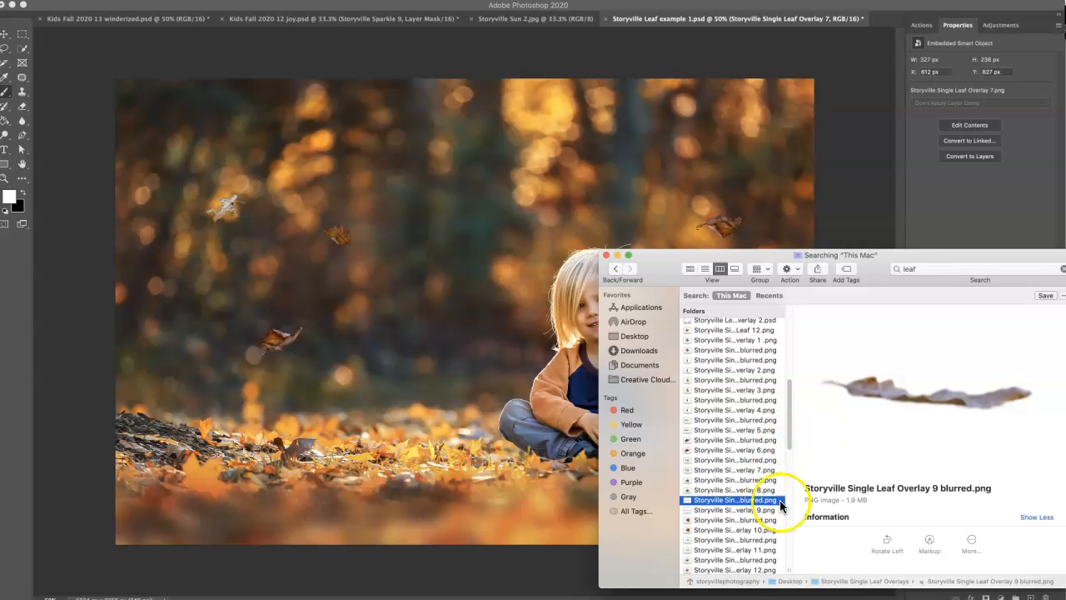
left_click_drag(770, 483, 441, 238)
left_click(768, 500)
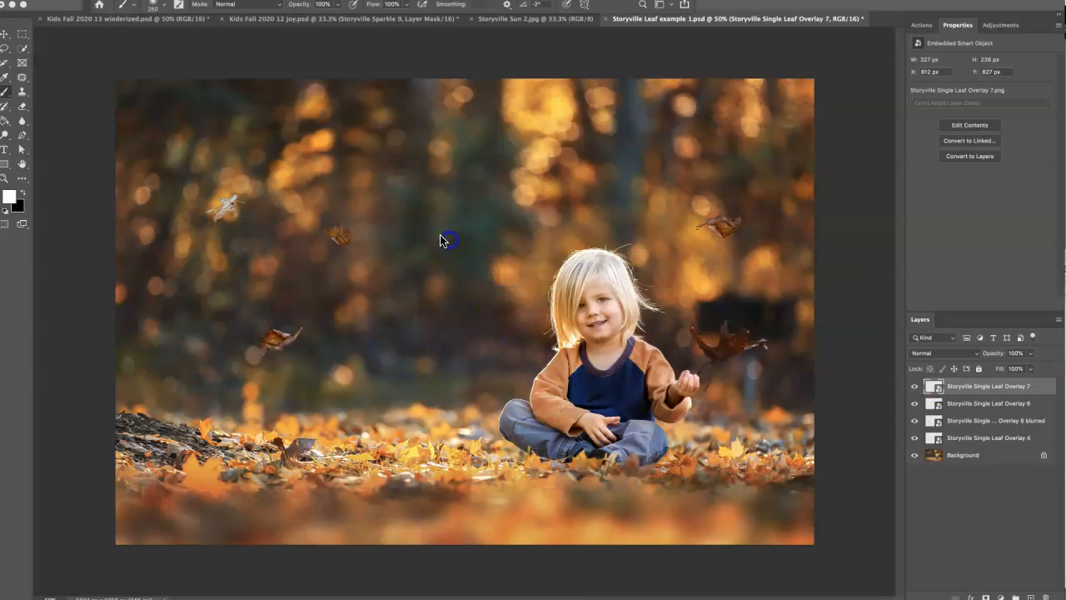
left_click_drag(595, 218, 379, 284)
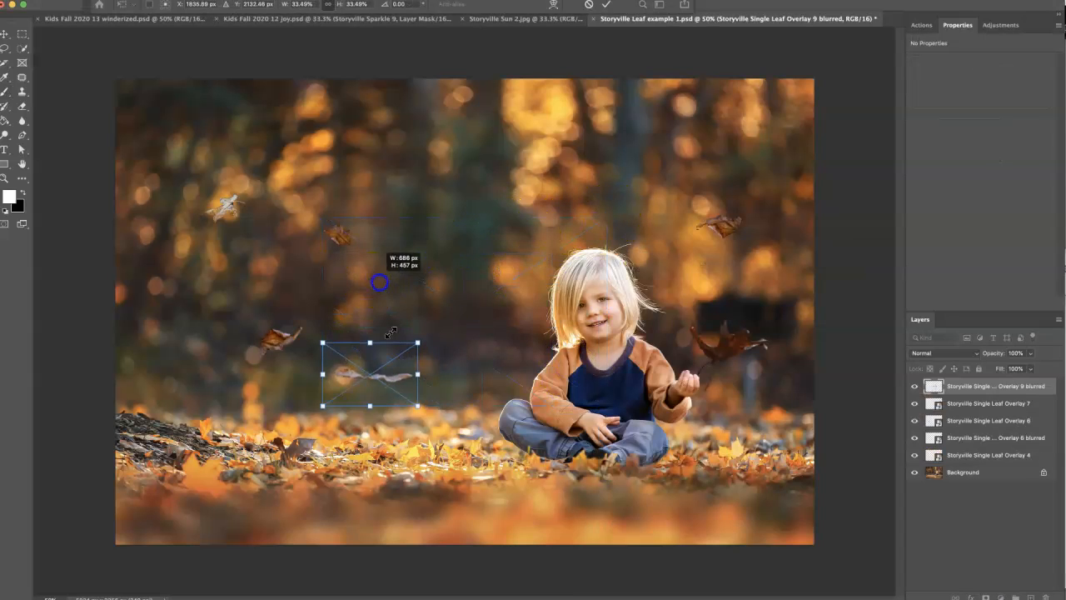
left_click_drag(410, 337, 362, 347)
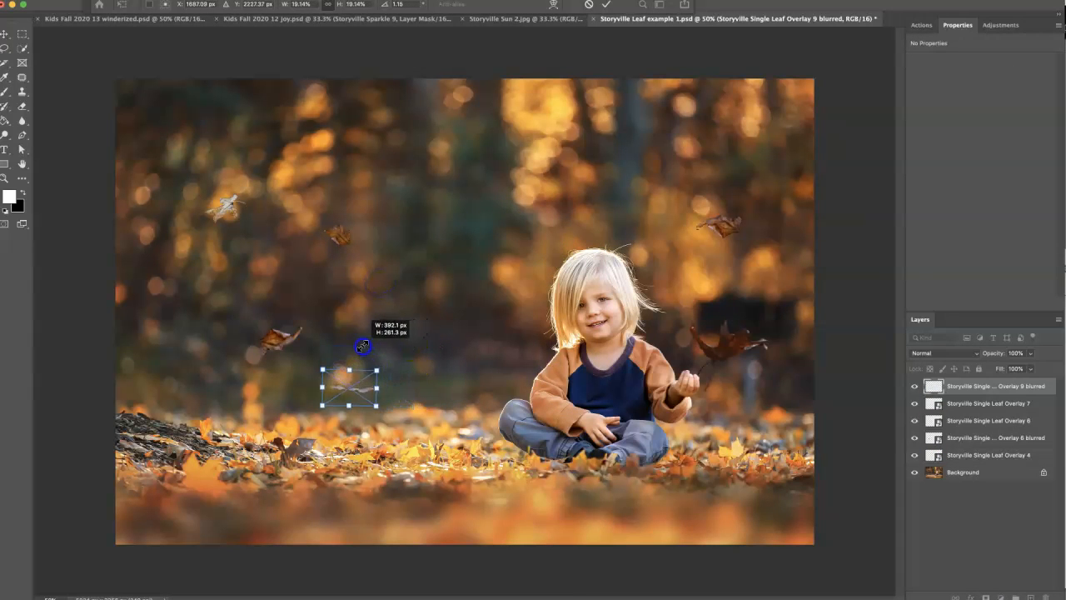
left_click_drag(368, 384, 421, 380)
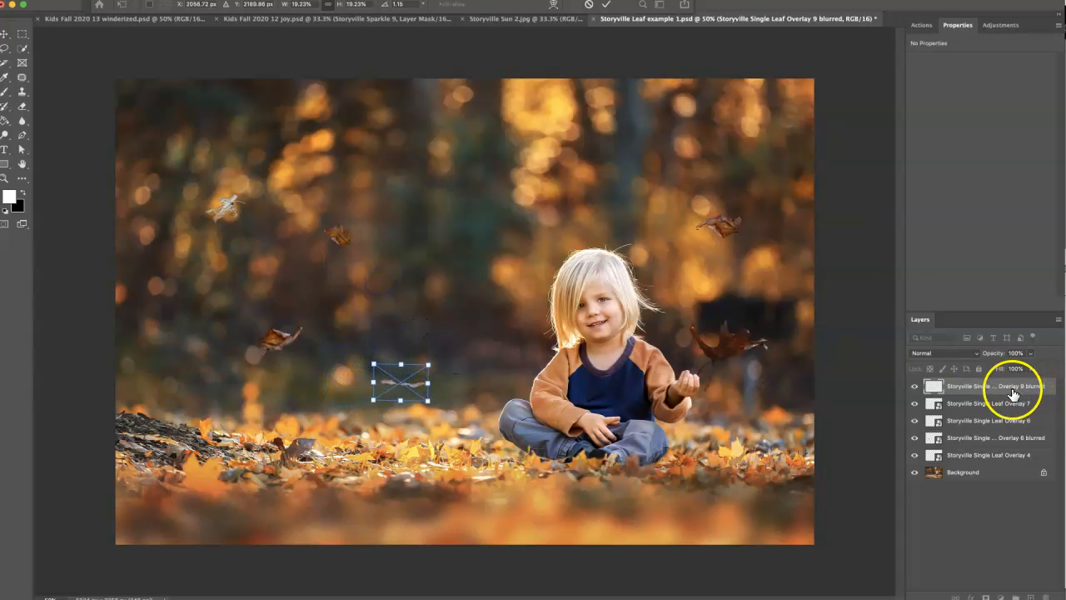
key("Return")
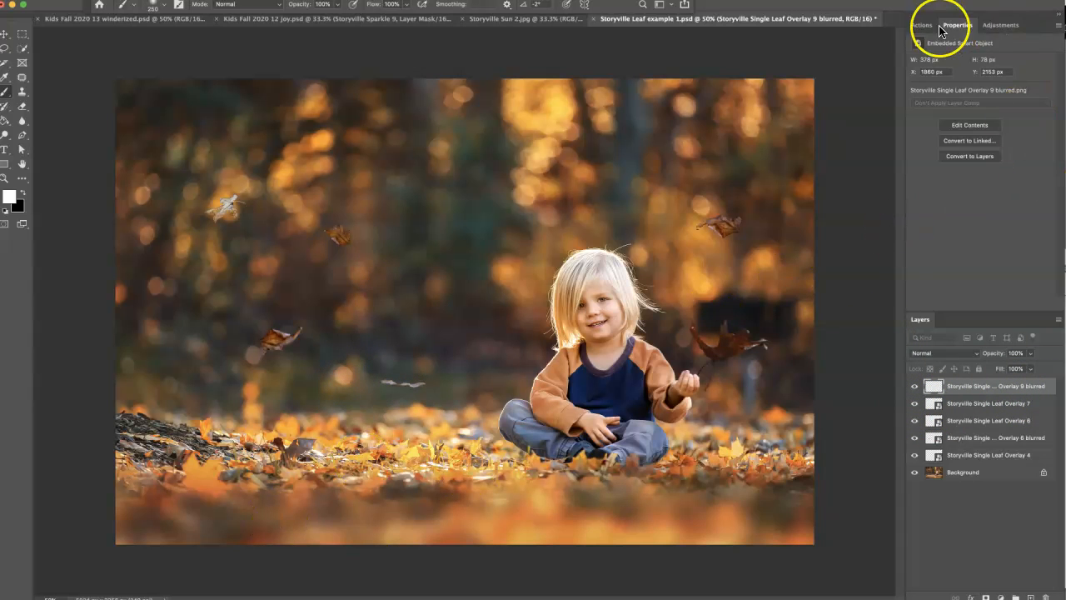
Try a Hue/Saturation adjustment clipped to the Overlay 9 blurred layer, shifting the hue to -26, and delete the adjustment.
left_click(998, 28)
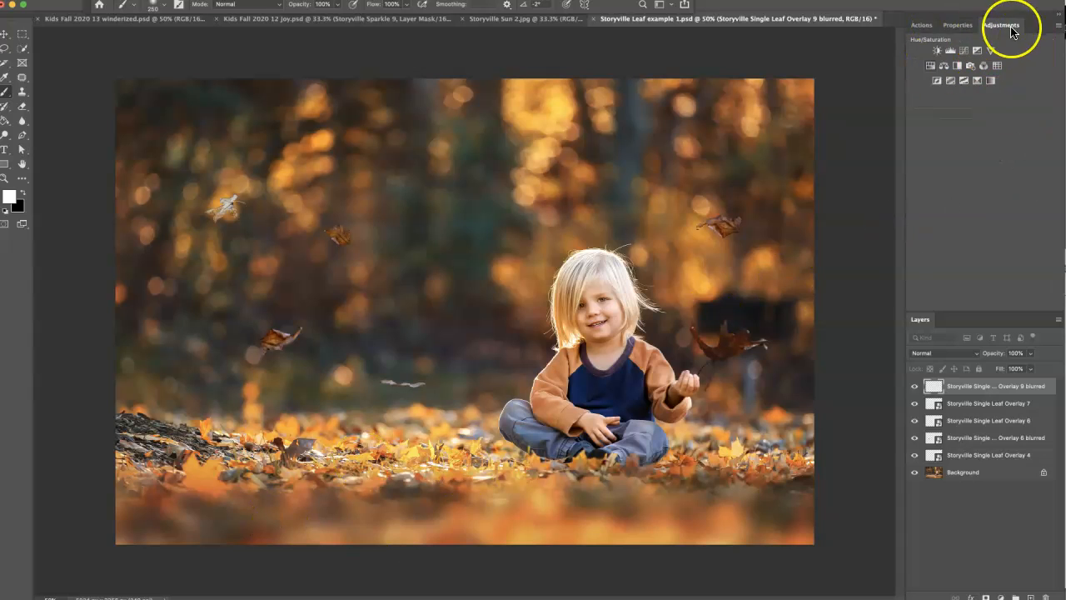
left_click(930, 65)
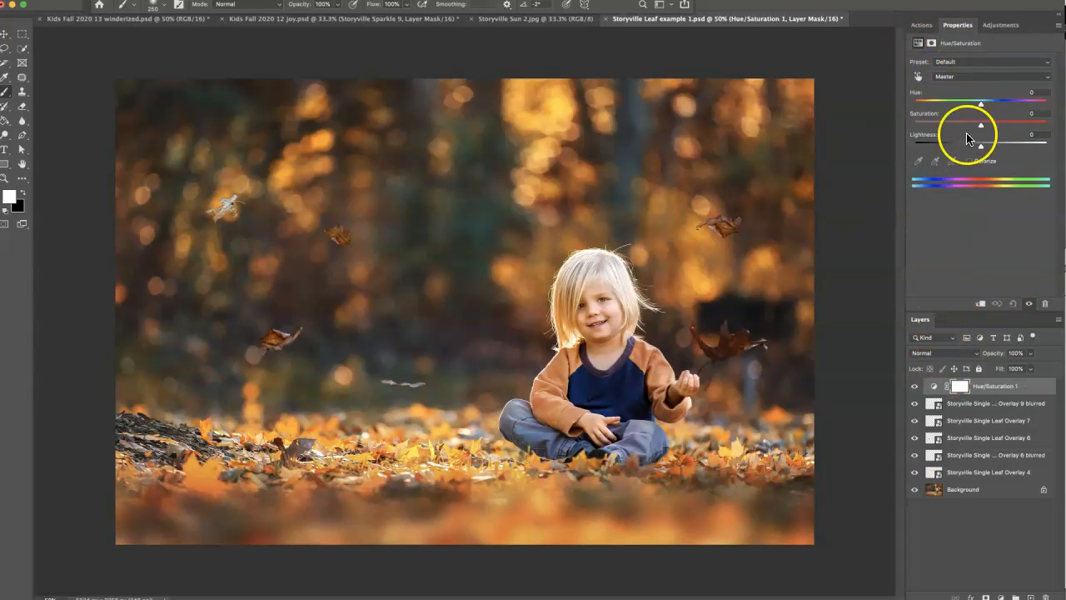
left_click(980, 305)
mouse_move(980, 106)
left_mouse_down()
mouse_move(913, 103)
mouse_move(963, 103)
left_mouse_up()
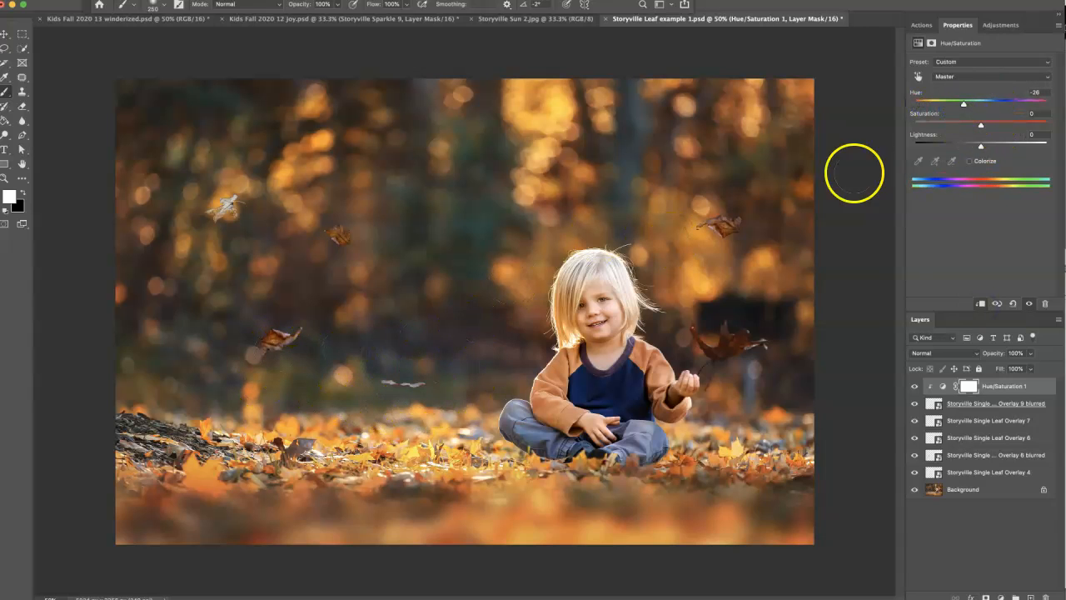
left_click_drag(1004, 109, 1003, 107)
left_click(941, 385)
left_click_drag(942, 390, 1046, 597)
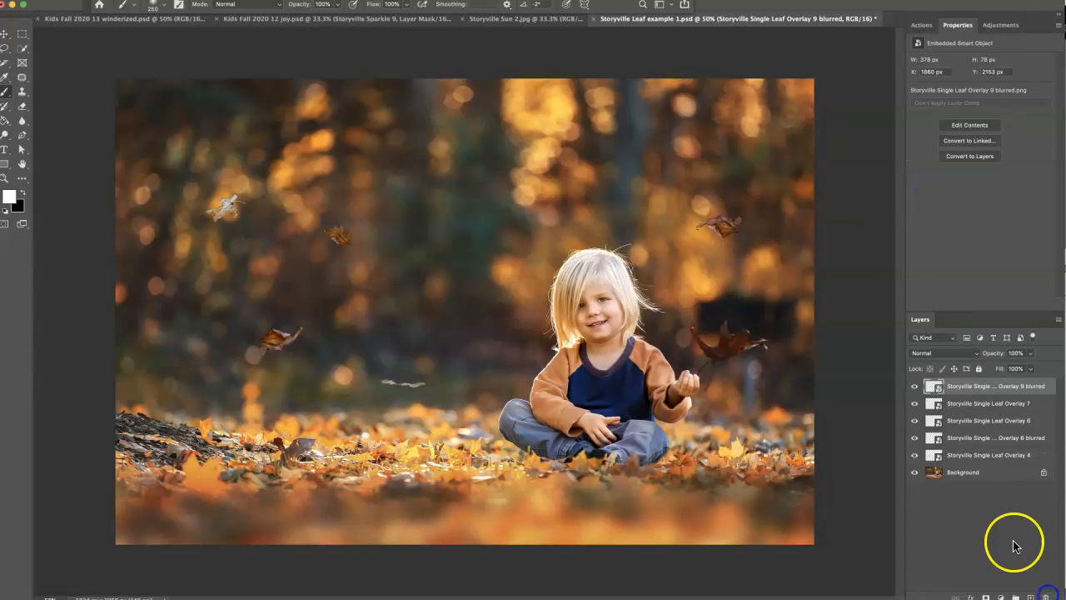
Try a Hue/Saturation adjustment clipped to the Overlay 7 layer, varying the hue up to about +139, and delete the adjustment.
left_click(930, 407)
left_click(999, 24)
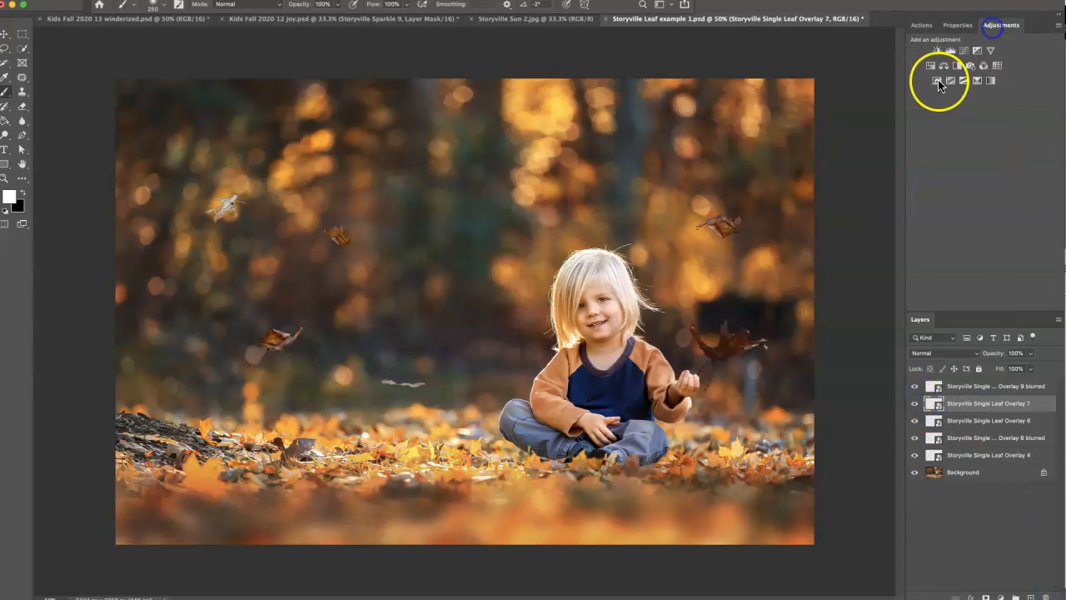
left_click(933, 66)
left_click(980, 305)
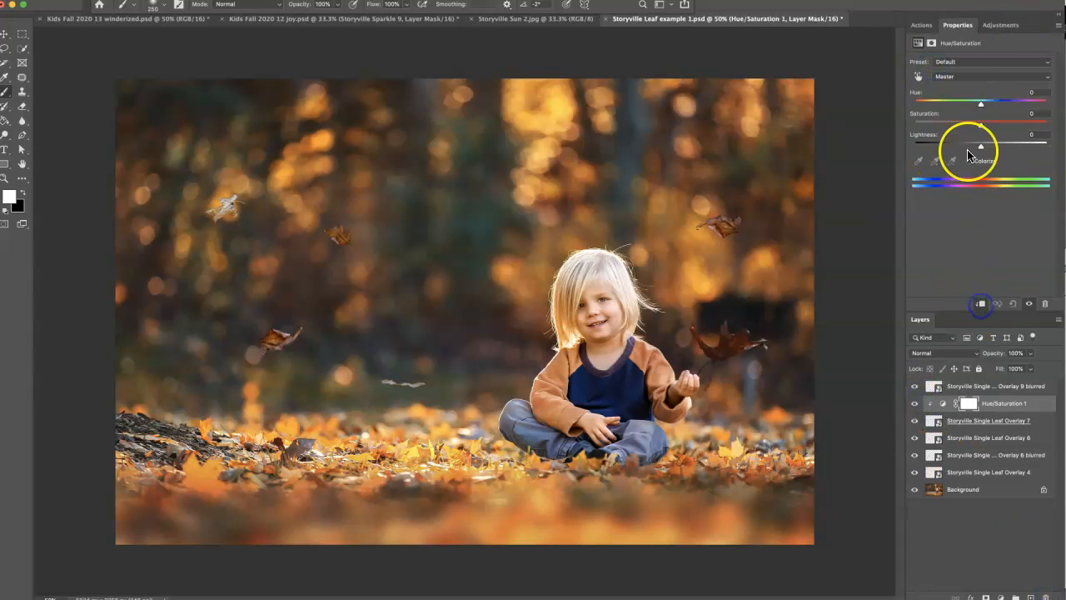
left_click_drag(982, 106, 984, 110)
left_click_drag(970, 106, 915, 101)
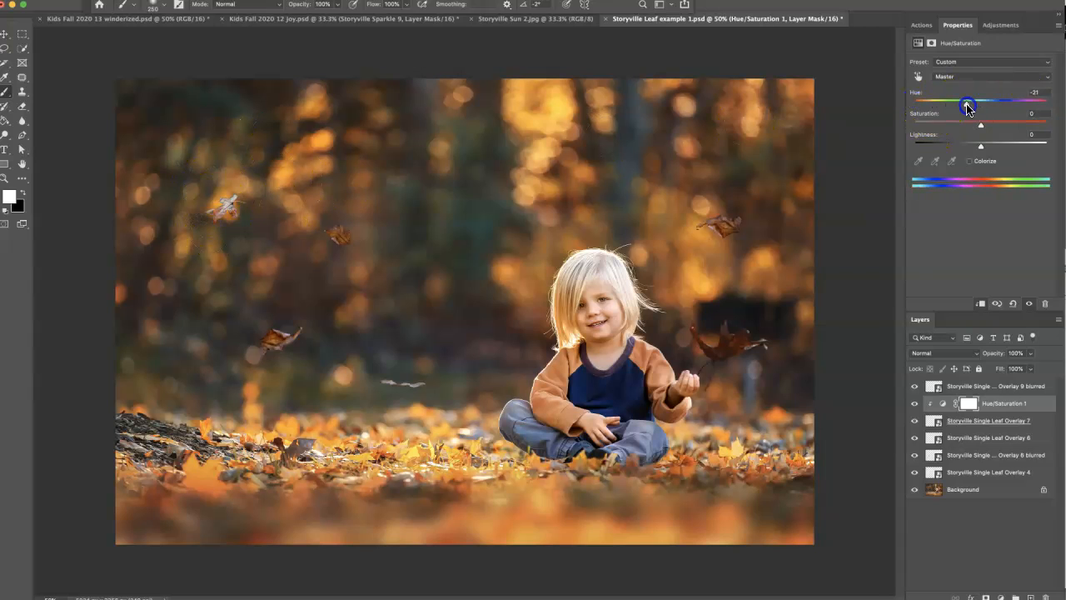
left_click_drag(993, 106, 1028, 114)
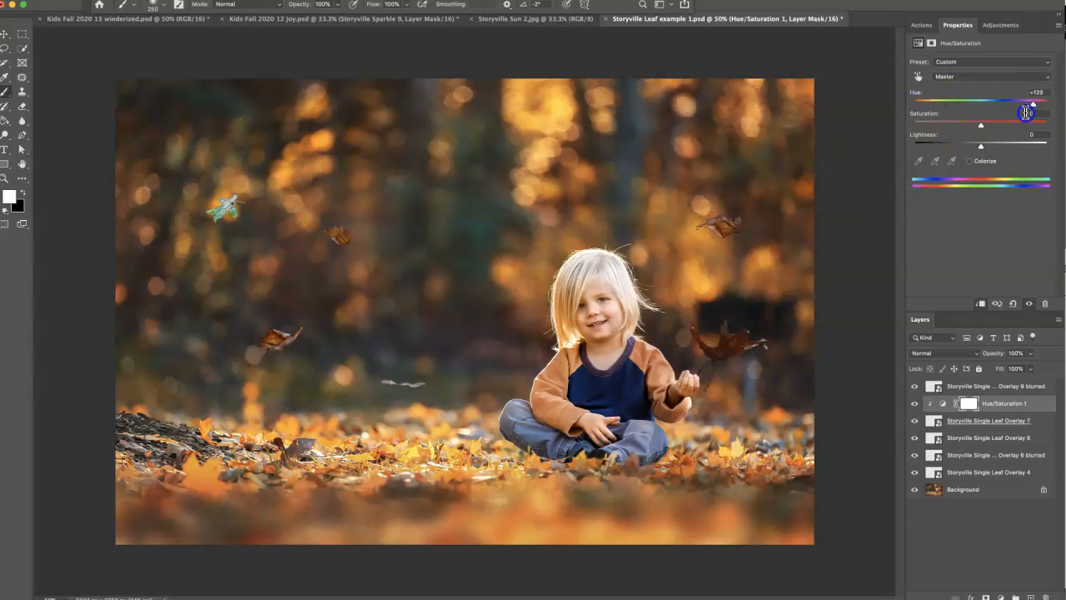
left_click_drag(937, 408, 1049, 597)
Try a Hue/Saturation adjustment clipped to the Overlay 6 layer, shifting the hue to -75 and -14, and delete the adjustment.
left_click(929, 423)
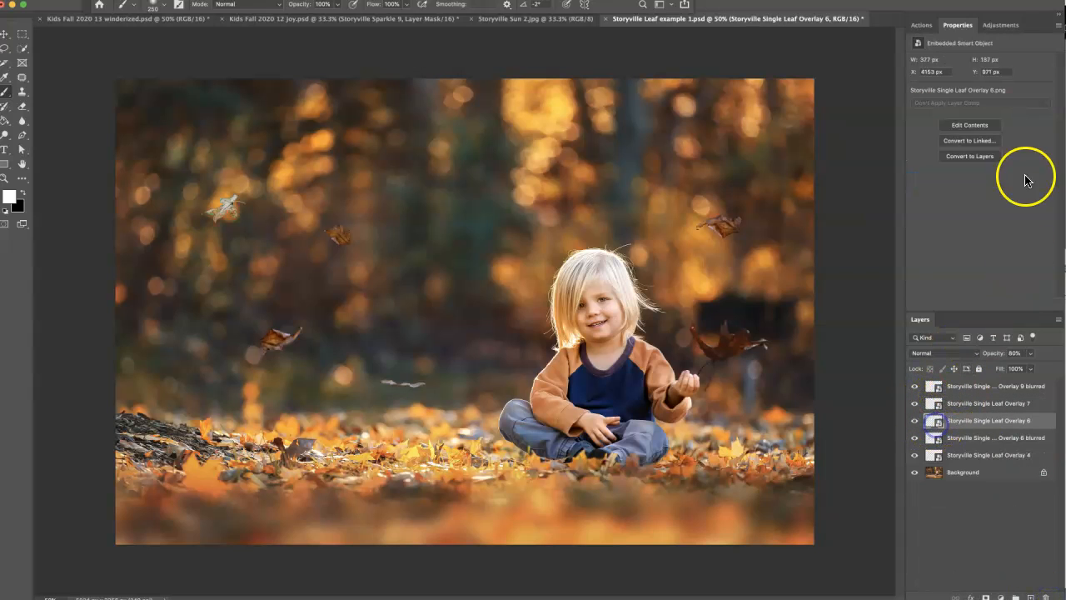
left_click(1001, 25)
left_click(980, 303)
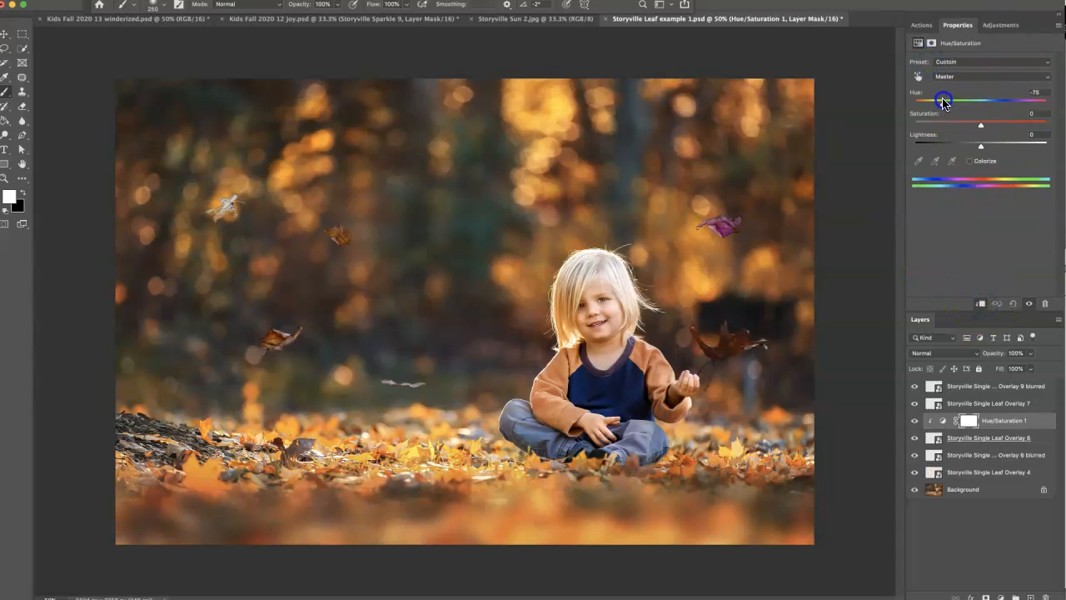
left_click_drag(940, 109, 976, 125)
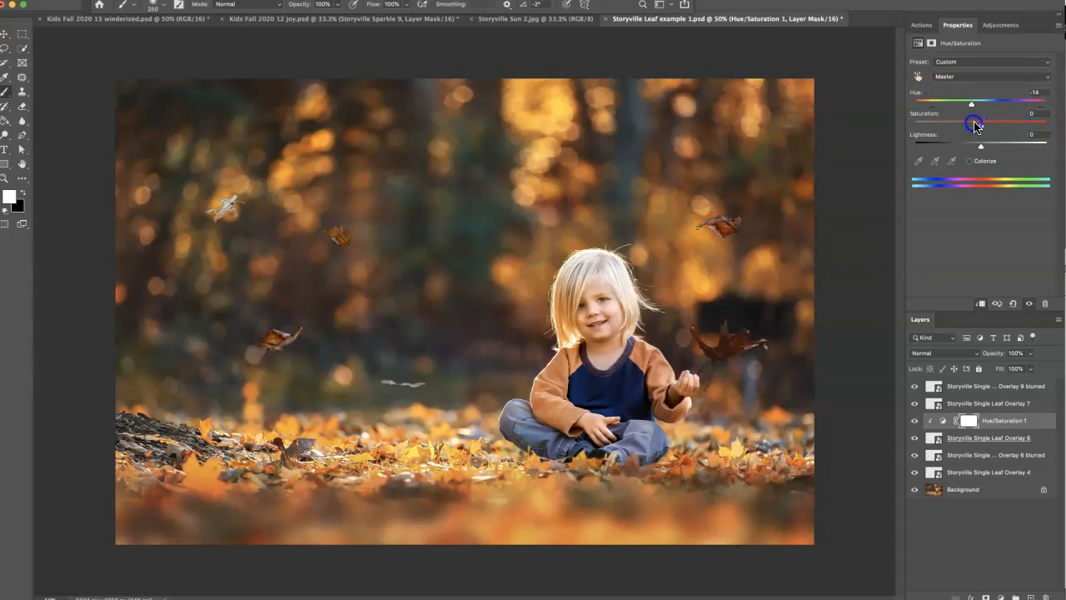
left_click(1044, 307)
left_click(732, 227)
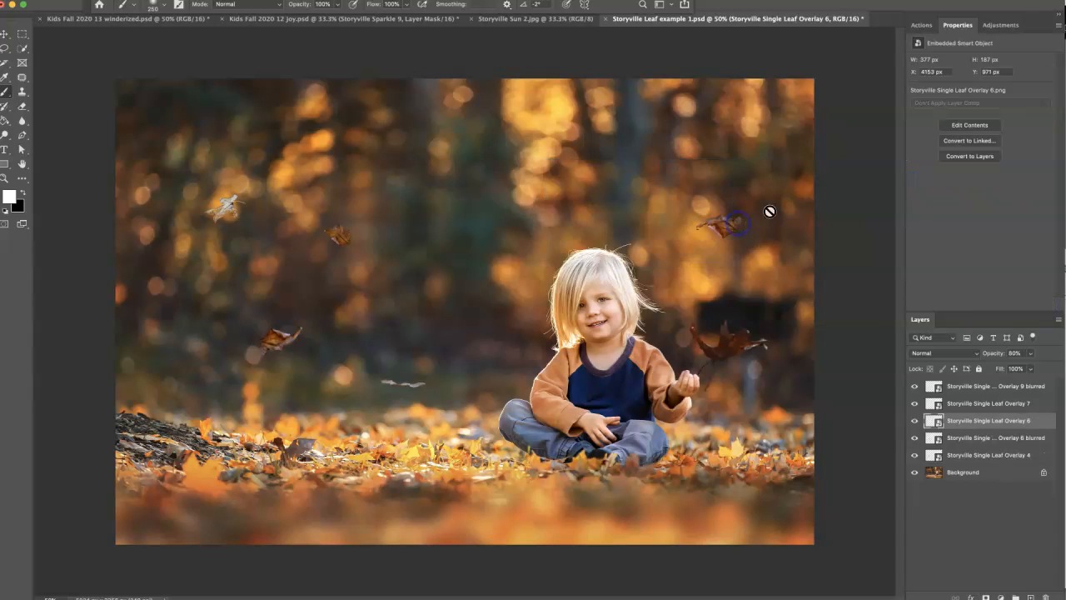
Place Storyville Single Leaf Overlay 10.png from Finder near the photo's top centre, scaled down to about 13%.
key("super+Tab")
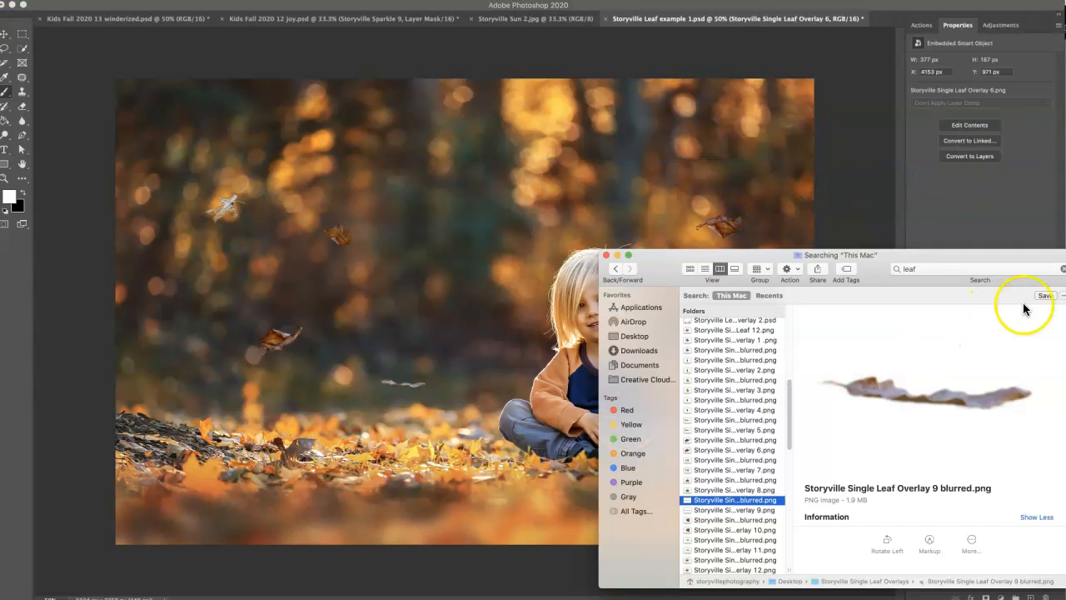
left_click_drag(788, 418, 787, 448)
left_click(773, 404)
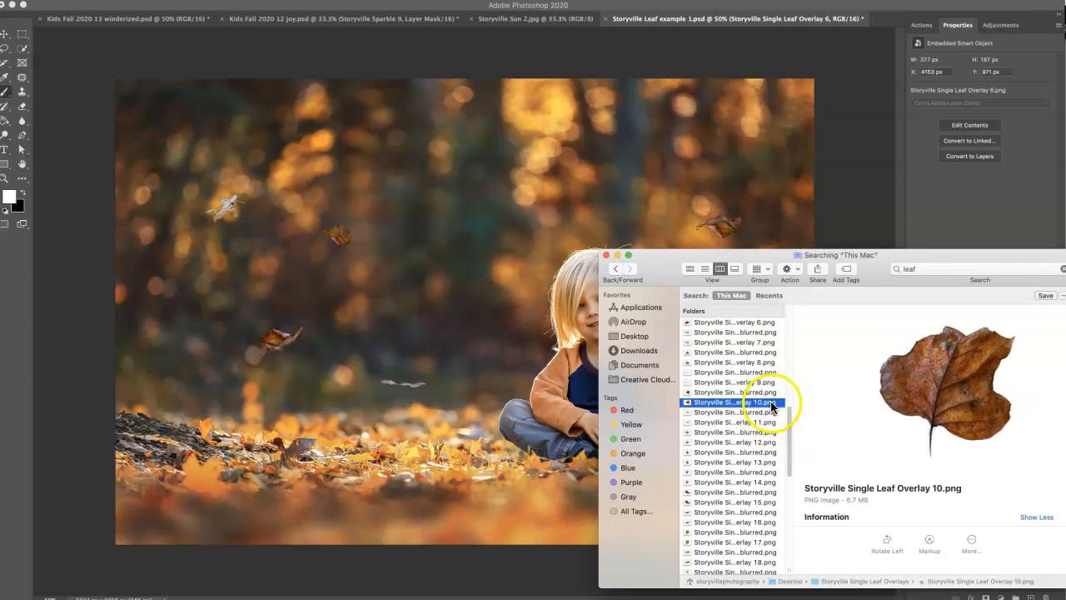
left_click_drag(773, 406, 466, 196)
left_click_drag(602, 214, 516, 144)
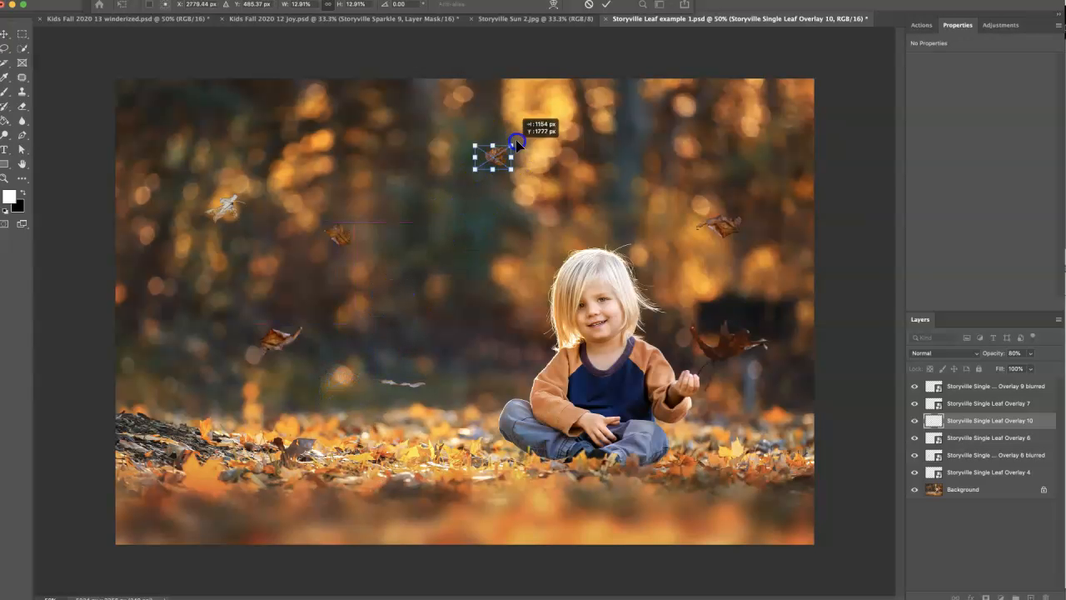
Group all leaf overlay layers from Overlay 9 blurred down to Overlay 4, and hide and reshow the group to compare the photo without leaves.
left_click(966, 386)
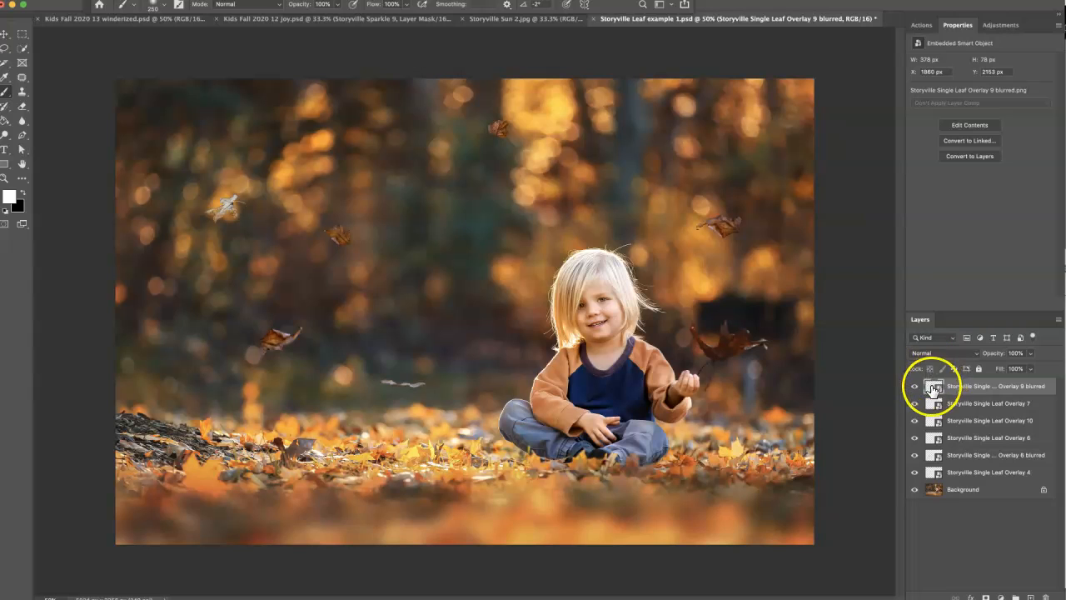
left_click(933, 472, "shift")
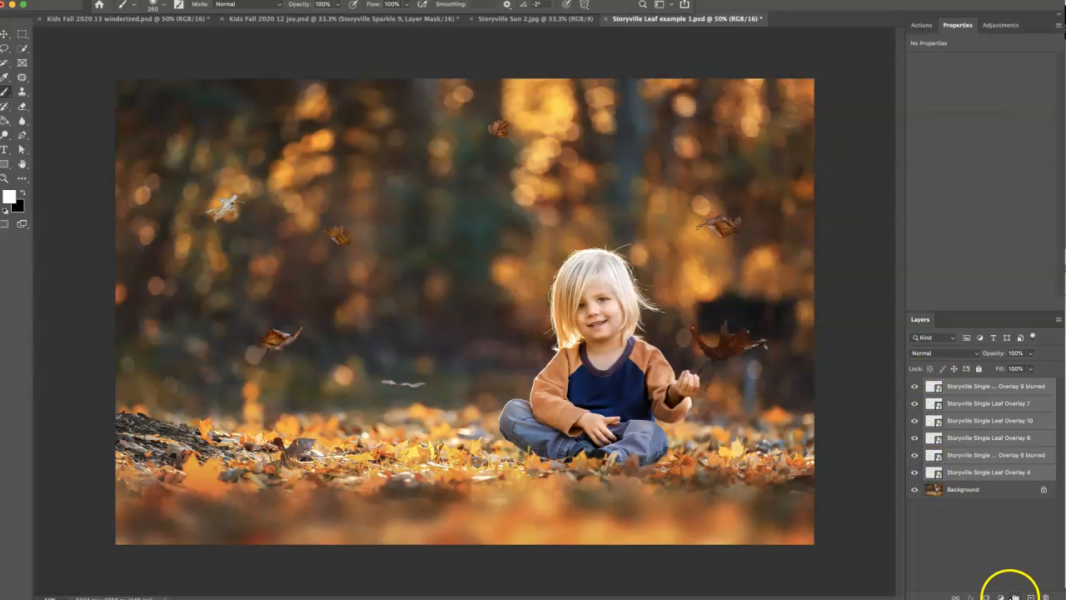
left_click(1015, 596)
left_click(914, 385)
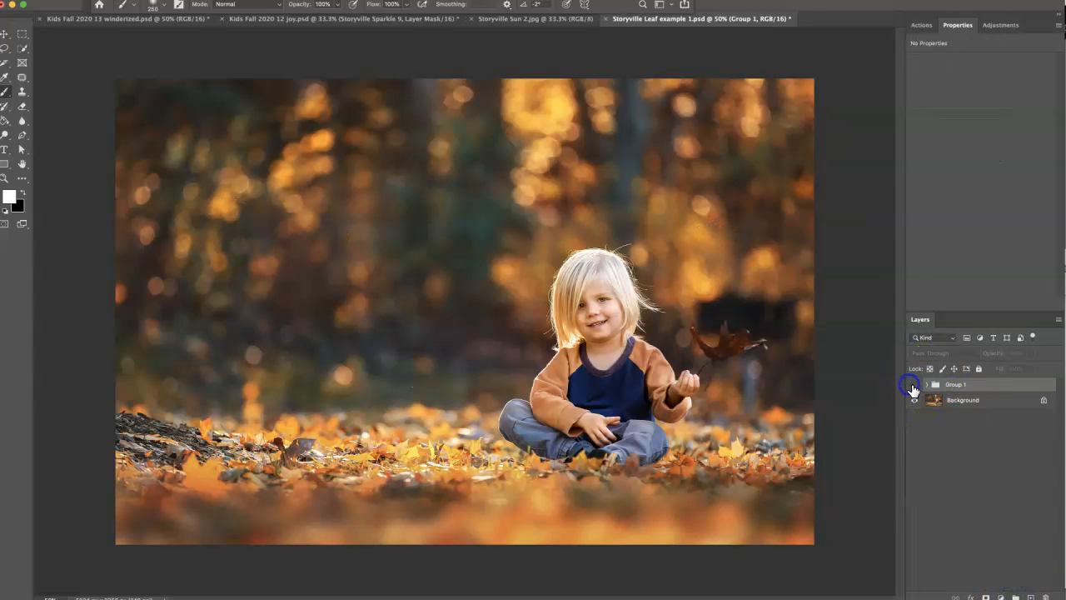
left_click(914, 385)
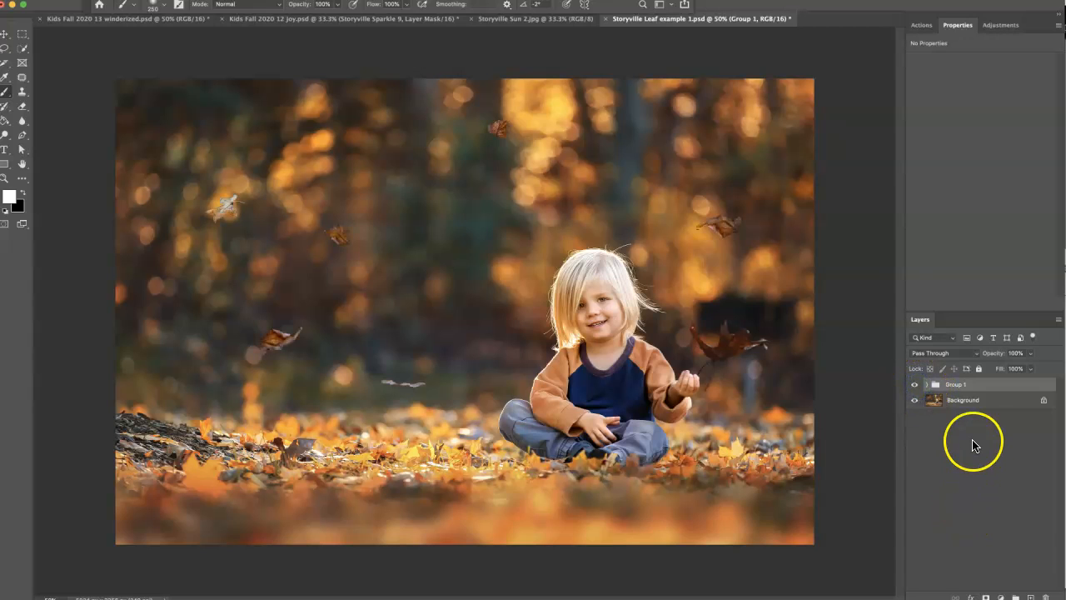